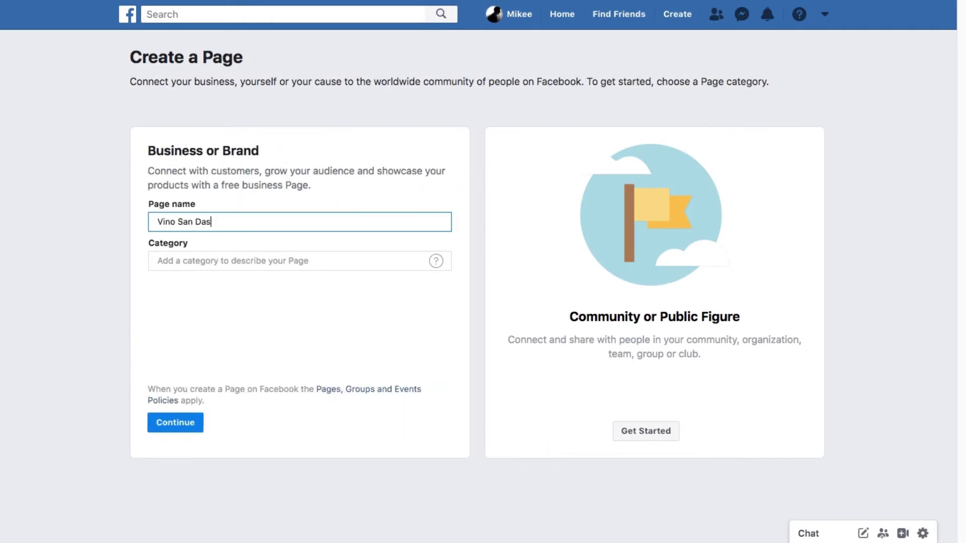
# Step: Create the Page named 'Vino San Dasos' in the Product/Service category
pyautogui.write('os')
pyautogui.press('Tab')
pyautogui.write('Pro')
pyautogui.click(191, 408)
pyautogui.click(184, 425)
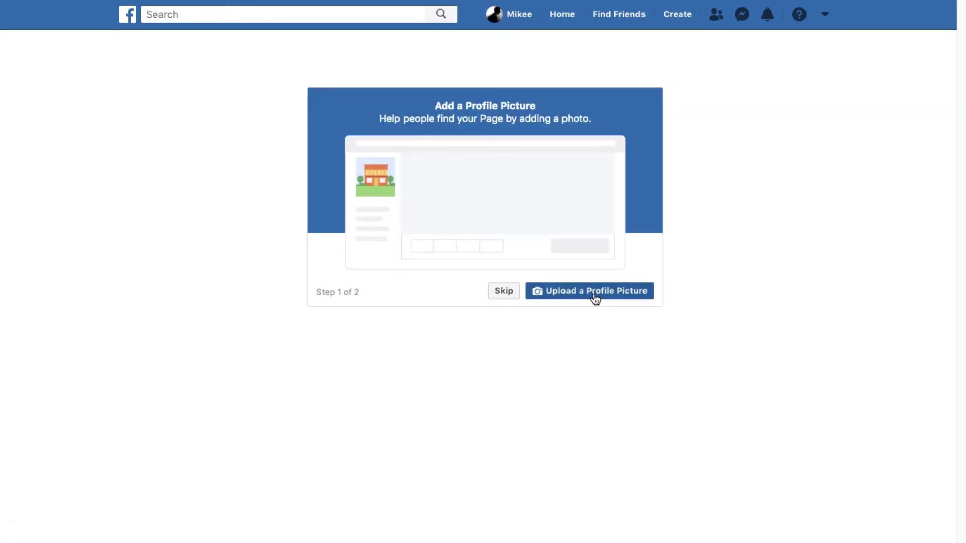
pyautogui.click(593, 297)
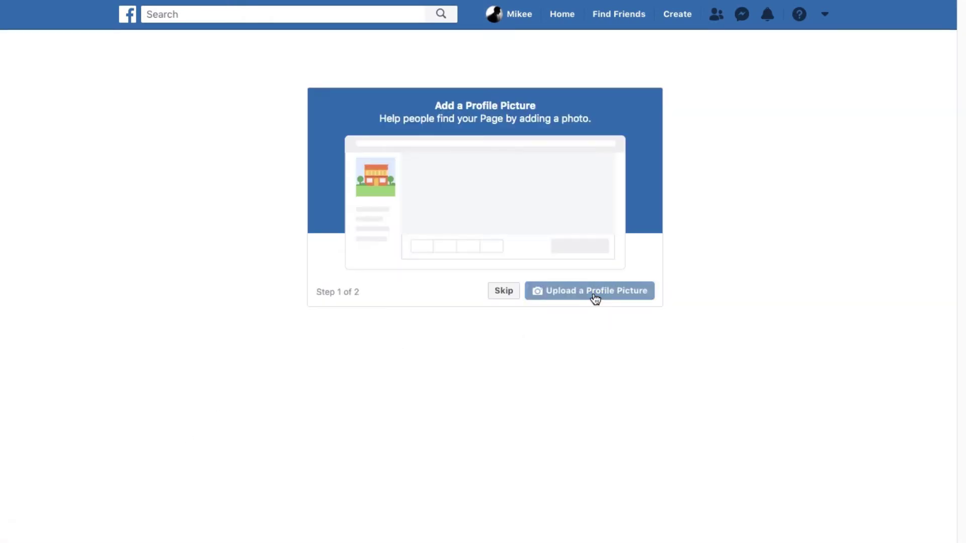
pyautogui.click(418, 54)
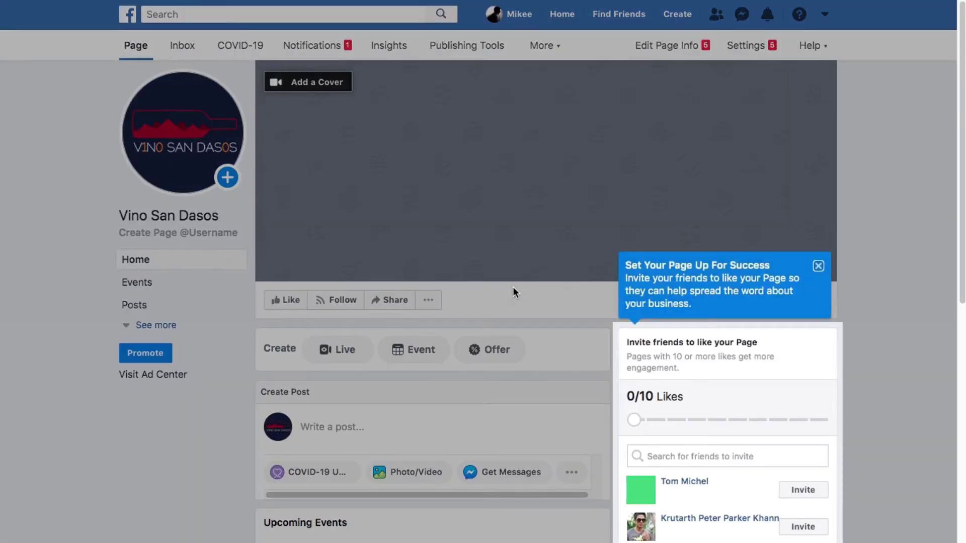
pyautogui.click(817, 266)
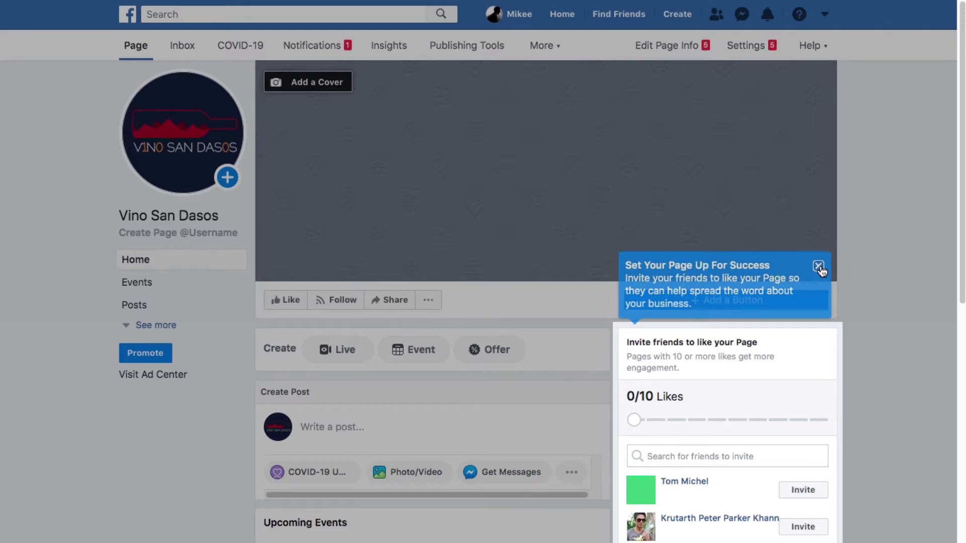
pyautogui.scroll(4, 820, 265)
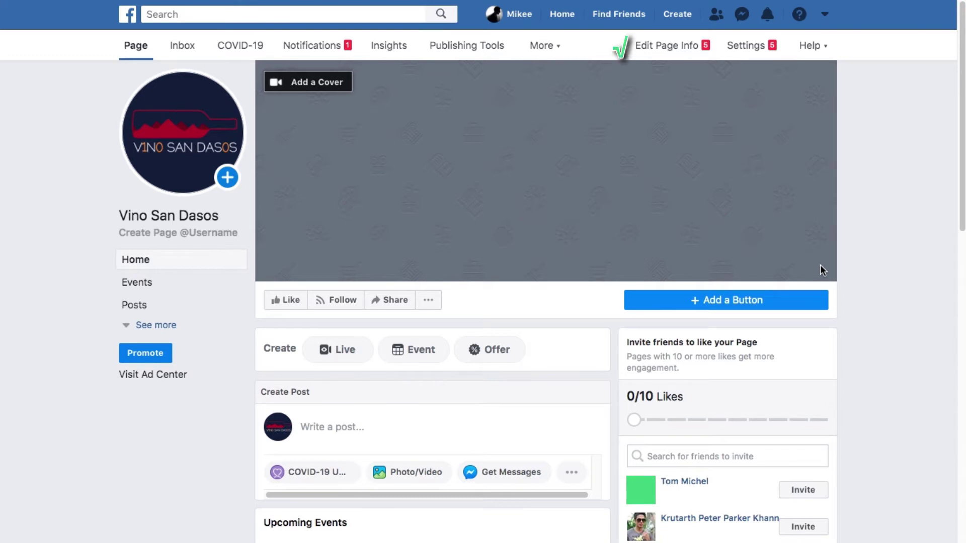
pyautogui.click(674, 47)
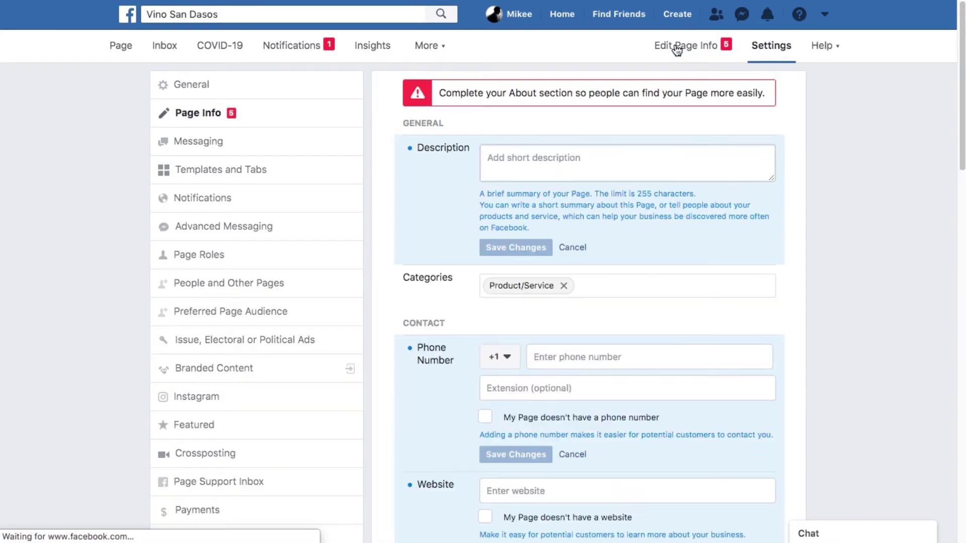
pyautogui.click(288, 168)
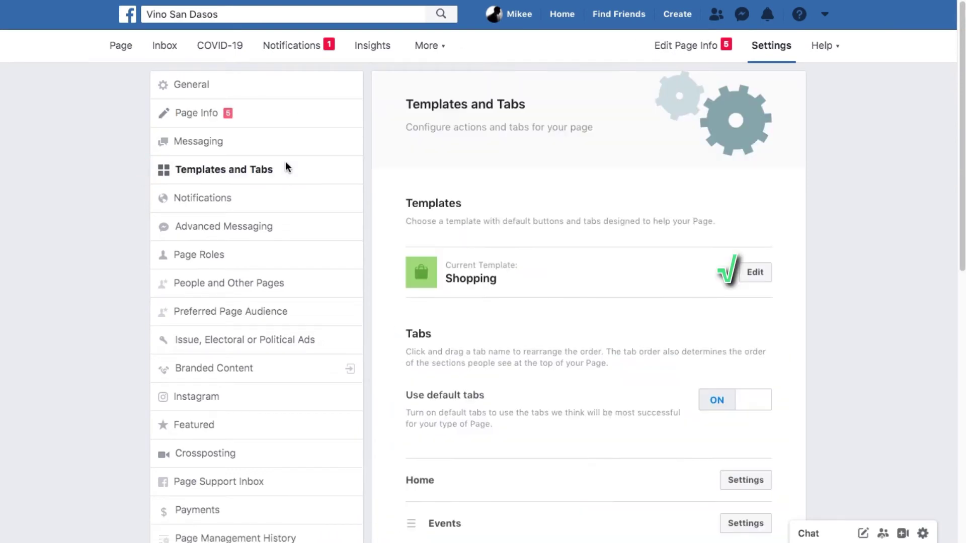
pyautogui.click(754, 272)
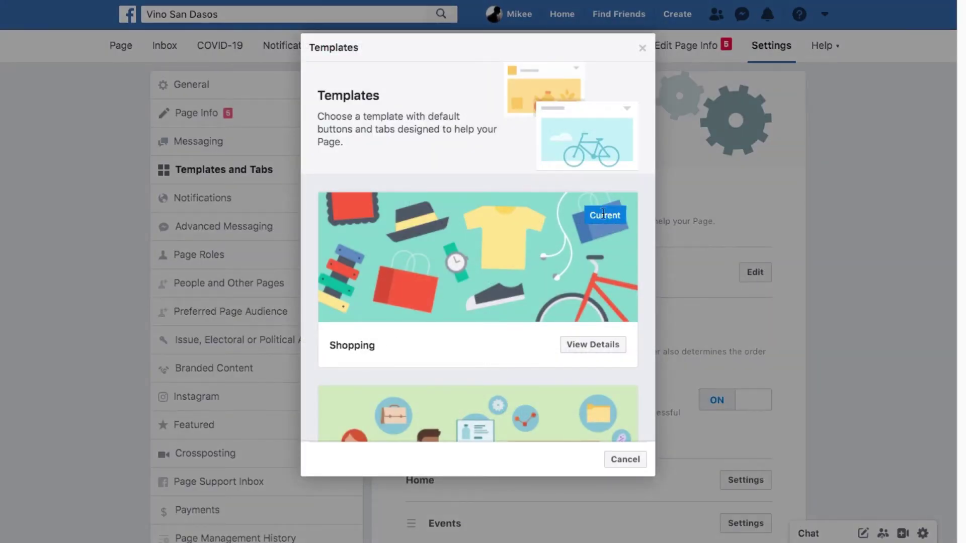
pyautogui.click(606, 344)
pyautogui.scroll(-3, 605, 342)
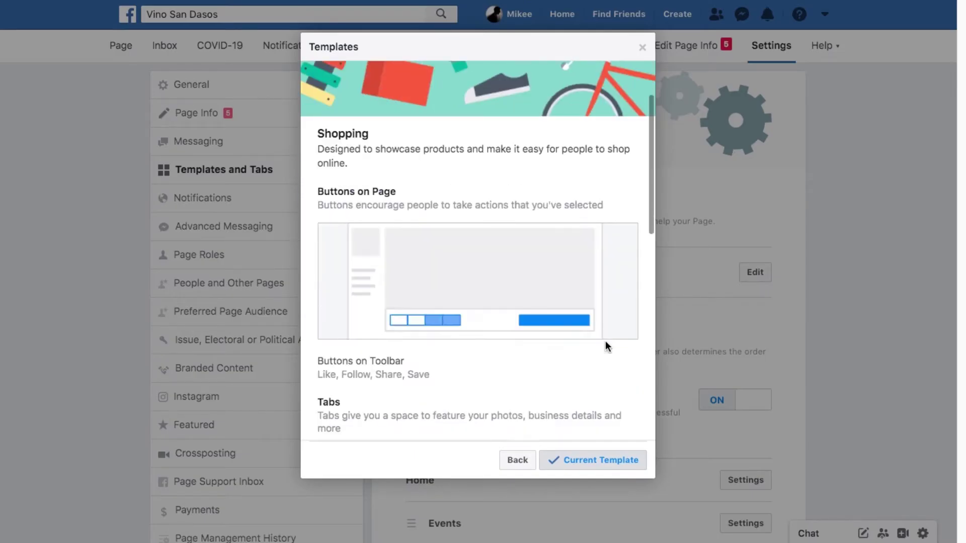
pyautogui.scroll(-2, 605, 341)
pyautogui.scroll(-5, 605, 341)
pyautogui.scroll(-2, 605, 341)
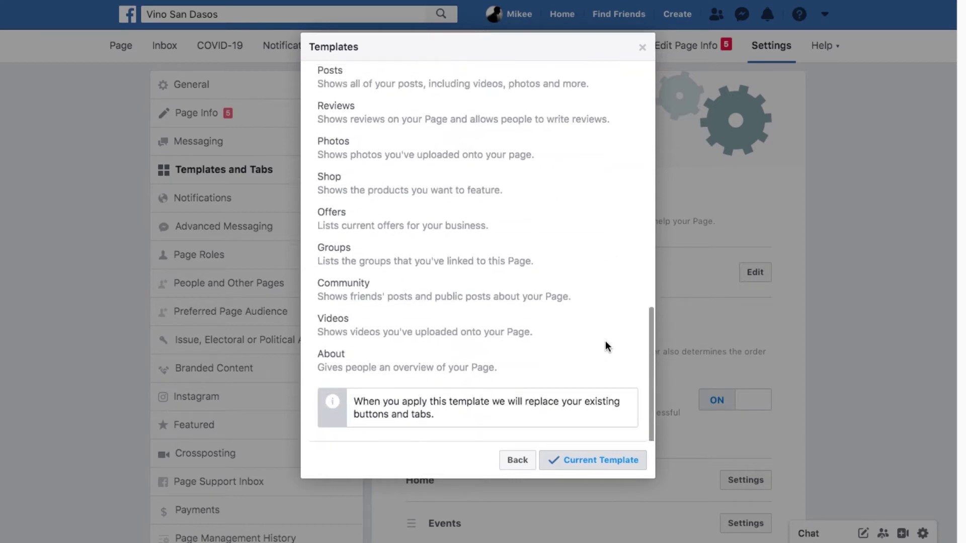
pyautogui.scroll(2, 605, 345)
pyautogui.scroll(8, 605, 345)
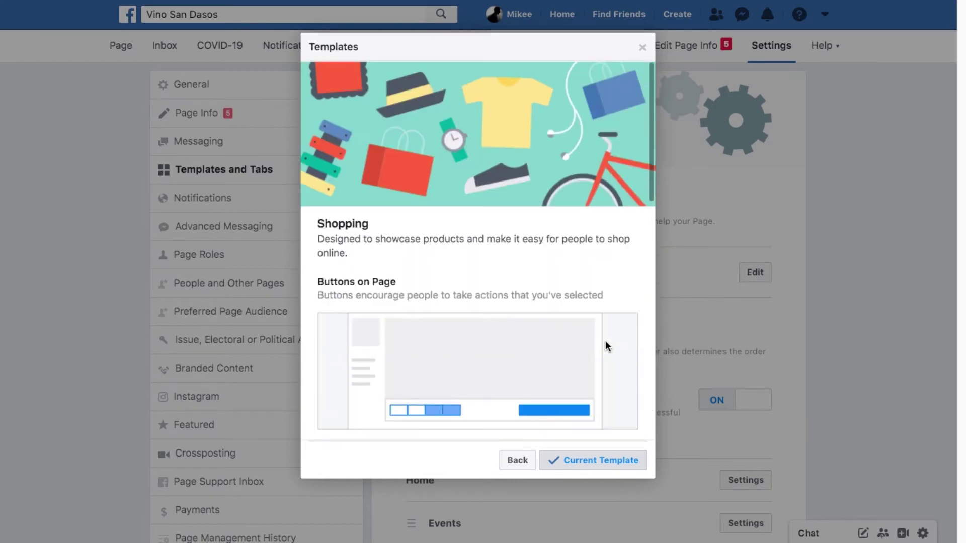
pyautogui.click(641, 47)
pyautogui.click(132, 50)
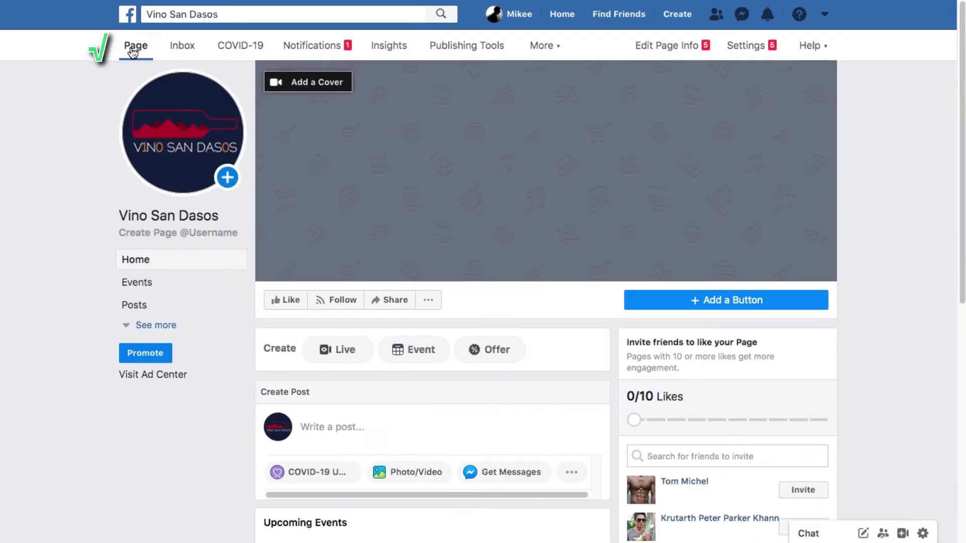
# Step: Start the Page's Shop section and accept the Merchant Terms and Policies
pyautogui.click(139, 325)
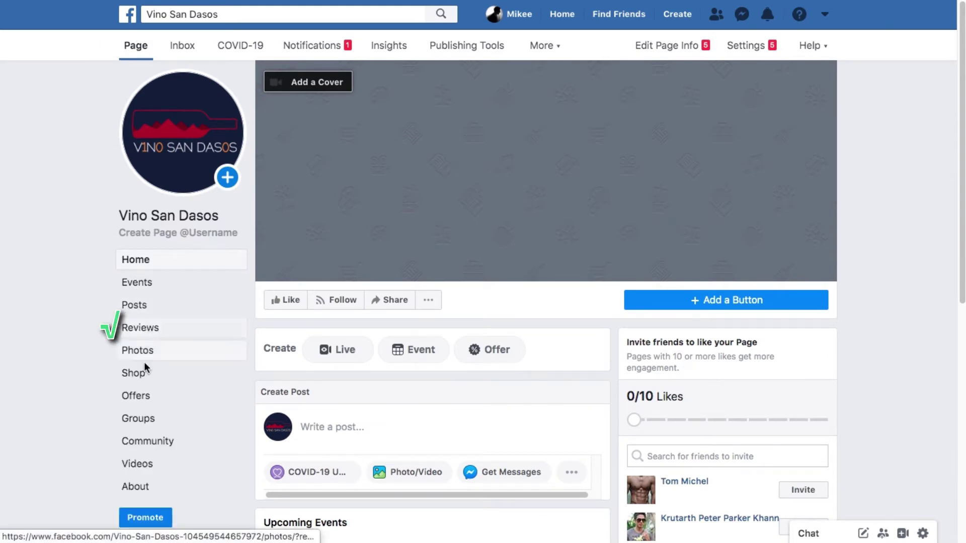
pyautogui.click(143, 372)
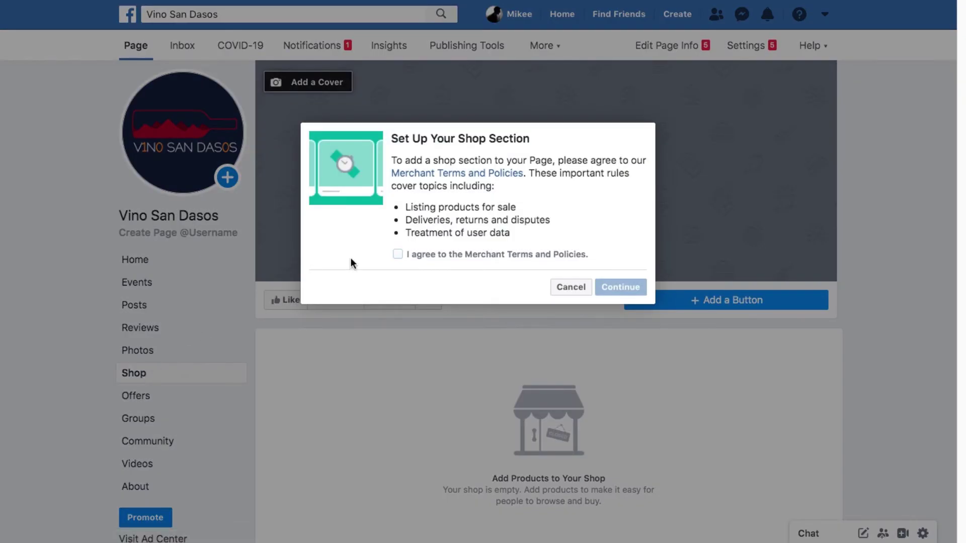
pyautogui.click(397, 254)
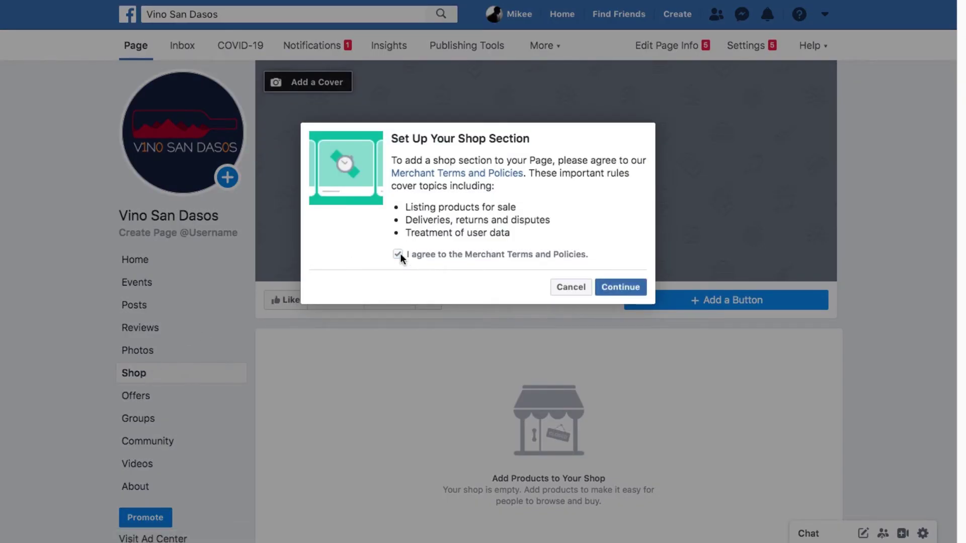
pyautogui.click(636, 289)
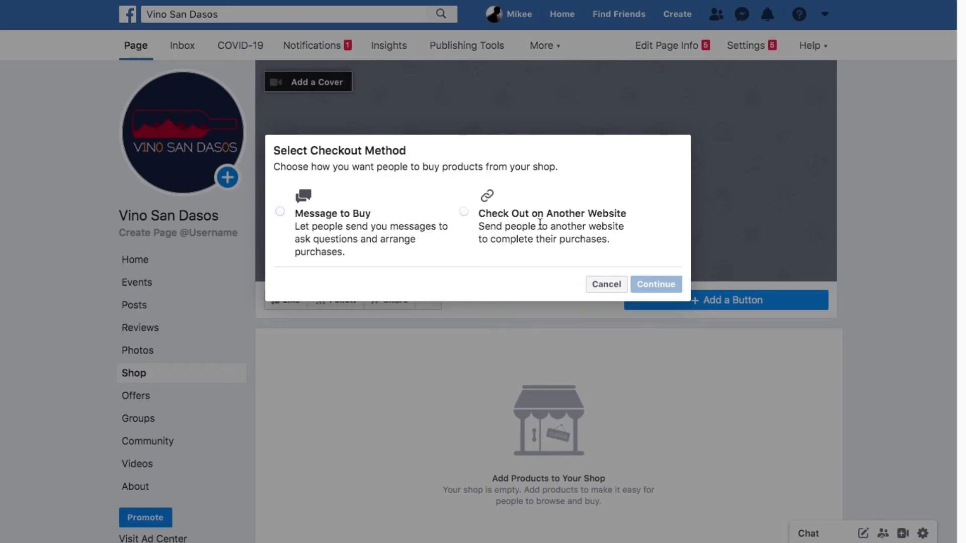
# Step: Set checkout to another website and save Philippine Peso as the shop currency
pyautogui.click(463, 211)
pyautogui.click(656, 283)
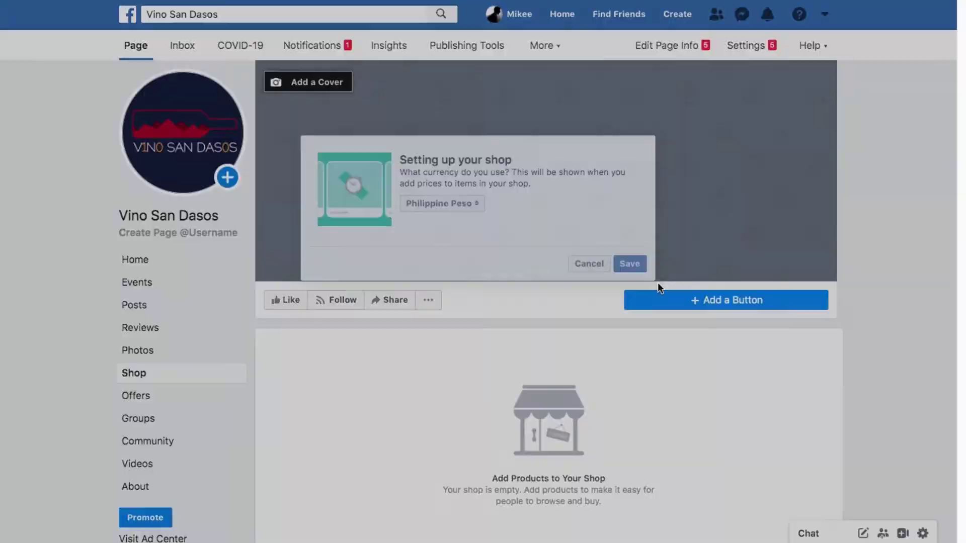
pyautogui.click(630, 264)
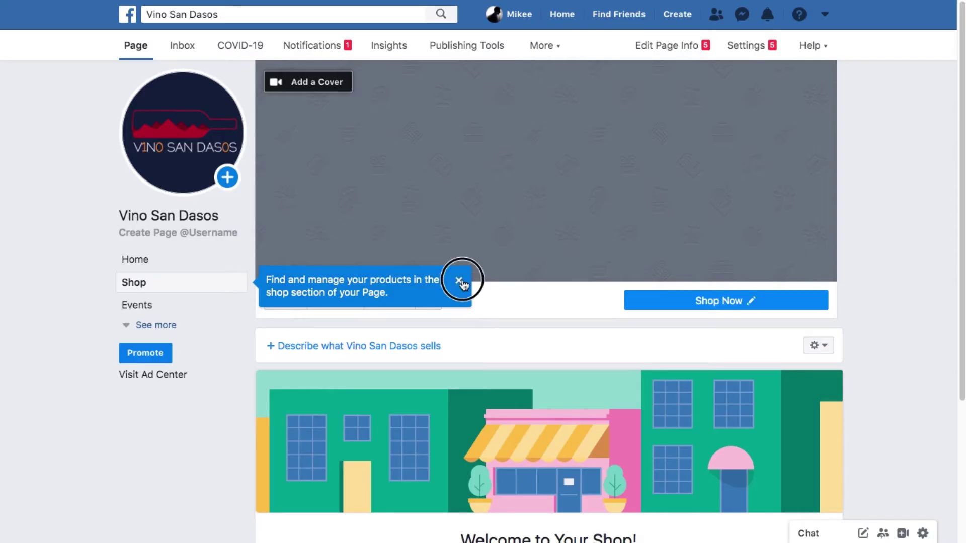
# Step: Save the shop description 'Freshly made local wines from the Cordillera Region.'
pyautogui.click(460, 280)
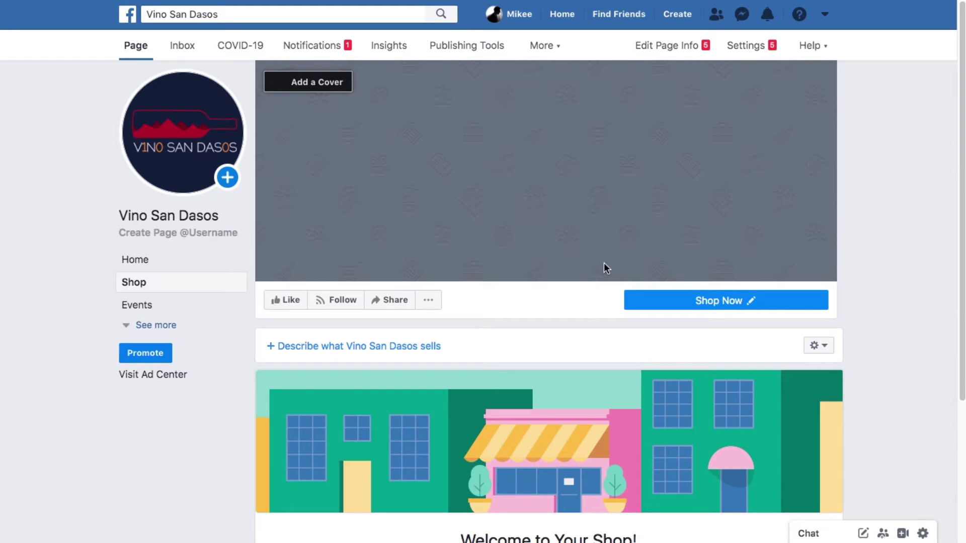
pyautogui.click(407, 353)
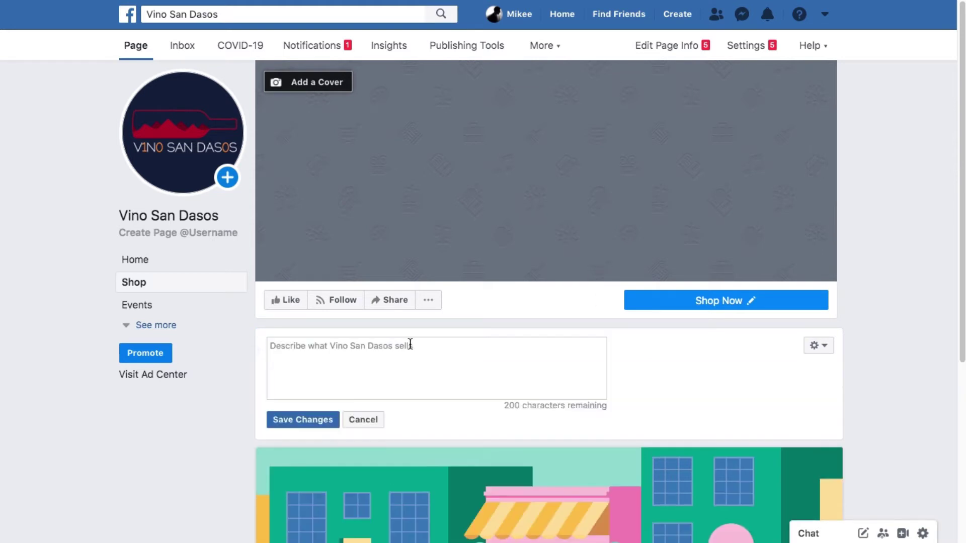
pyautogui.write('Freshly made local wines from the Cordillera Region.')
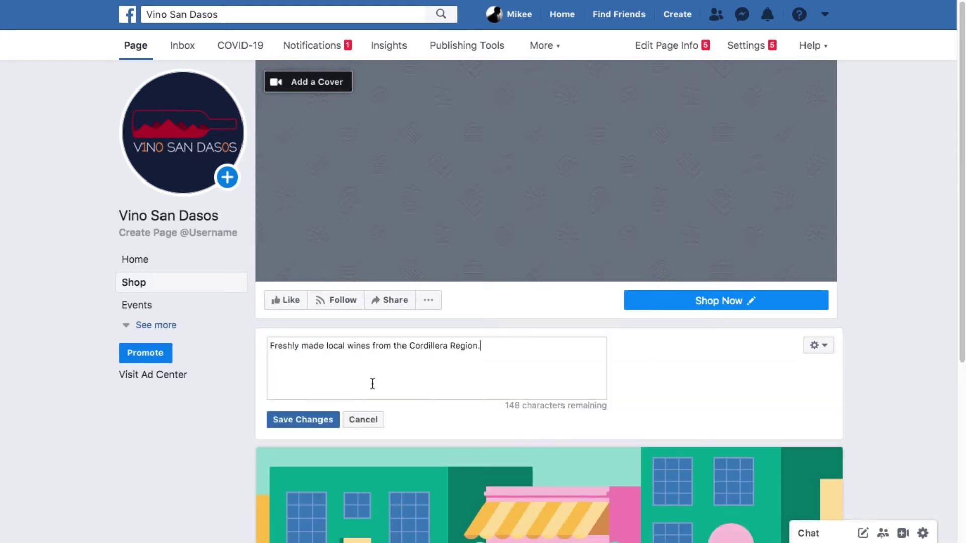
pyautogui.click(324, 421)
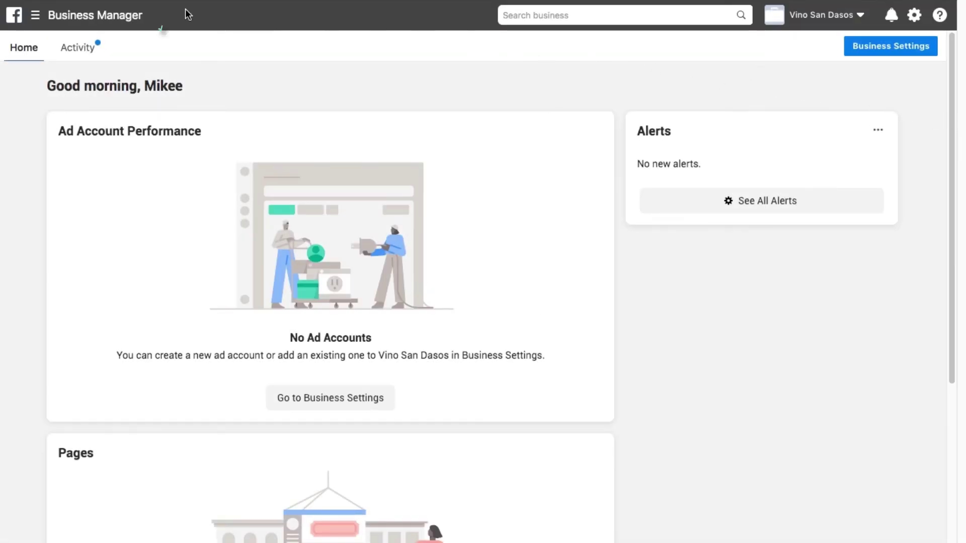
# Step: Begin a new Ecommerce catalog from Business Manager's Catalog Manager
pyautogui.click(35, 16)
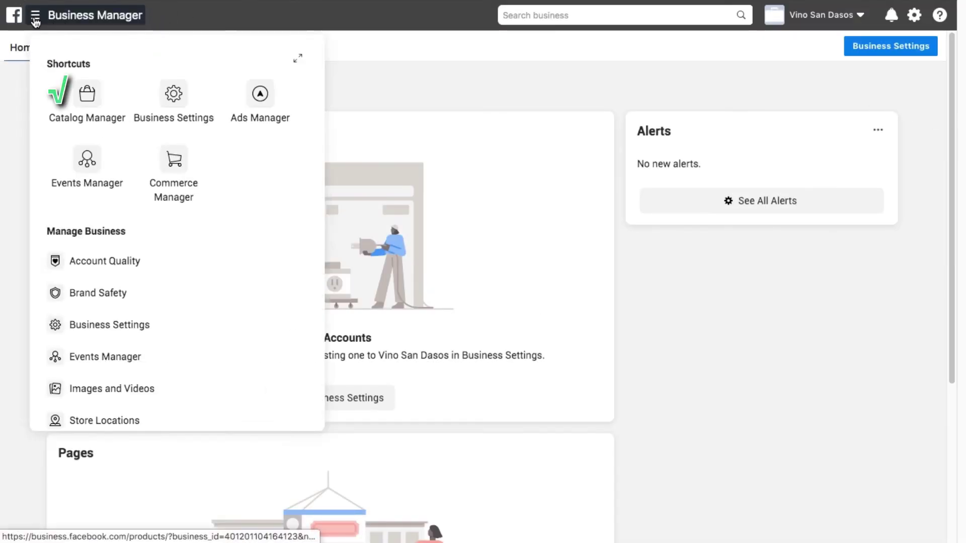
pyautogui.click(95, 100)
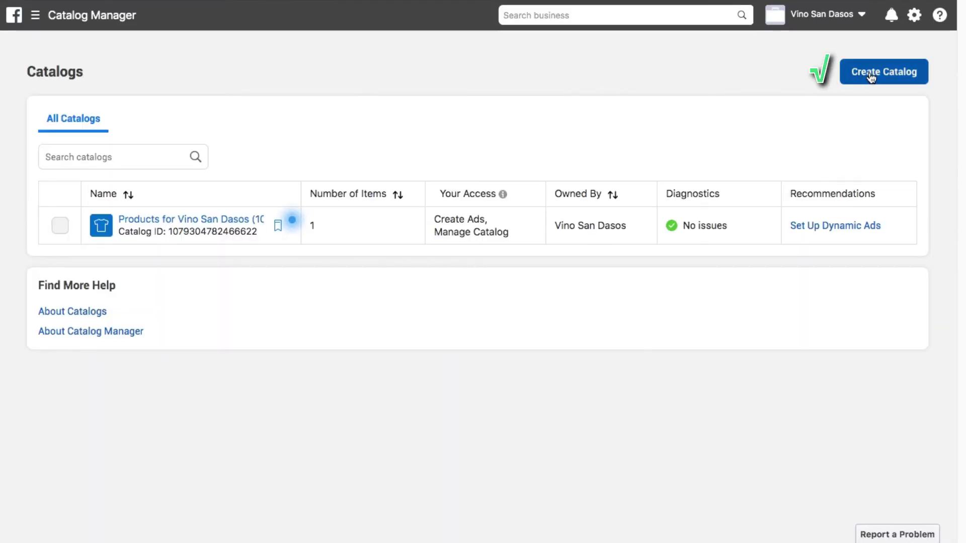
pyautogui.click(870, 74)
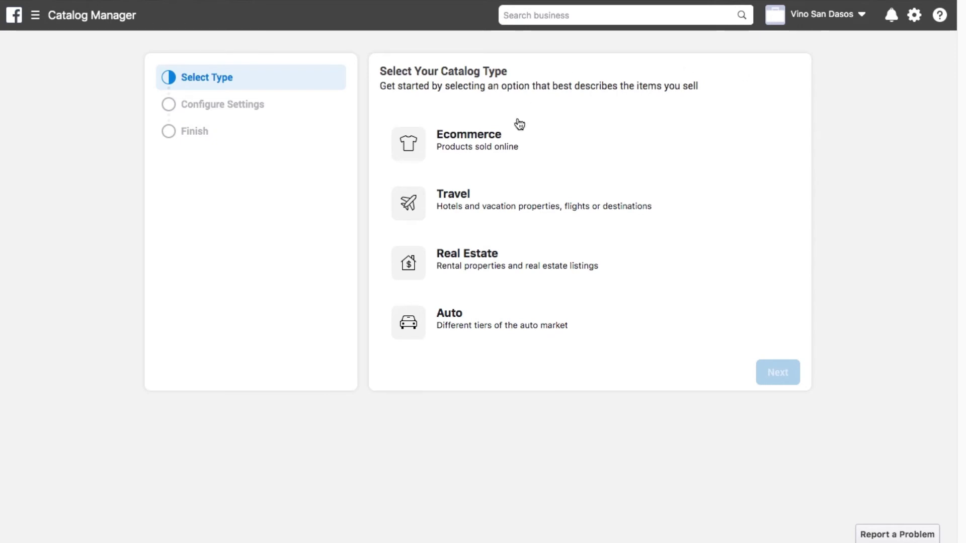
pyautogui.click(518, 140)
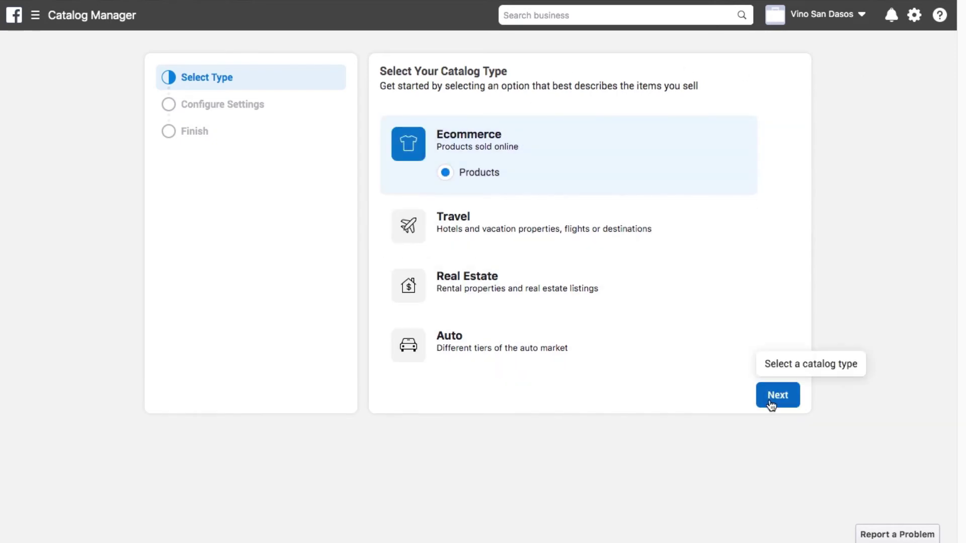
pyautogui.click(772, 401)
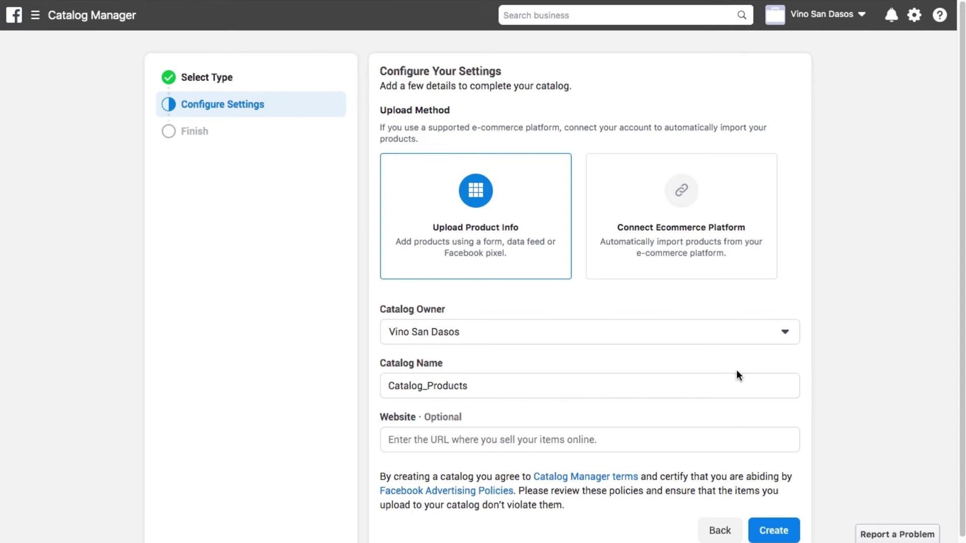
# Step: Create the Catalog_Products catalog for website shypanda.prosperna.com and view it
pyautogui.click(668, 438)
pyautogui.write('shypanda')
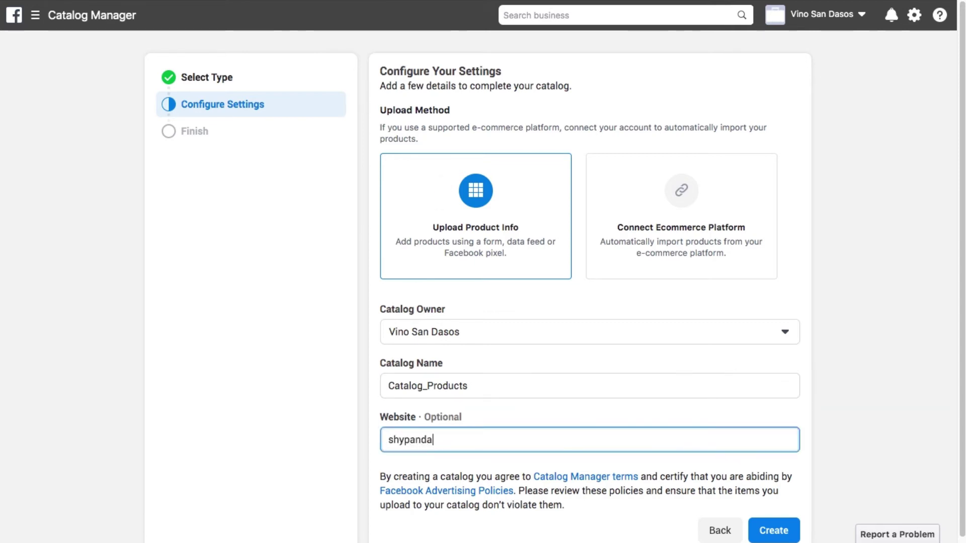
pyautogui.write('.prosperna.com')
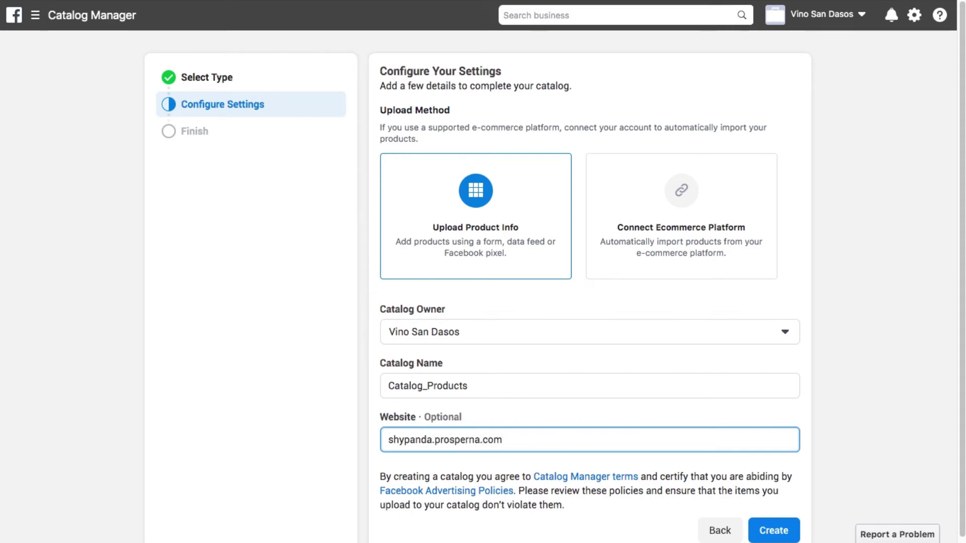
pyautogui.click(526, 209)
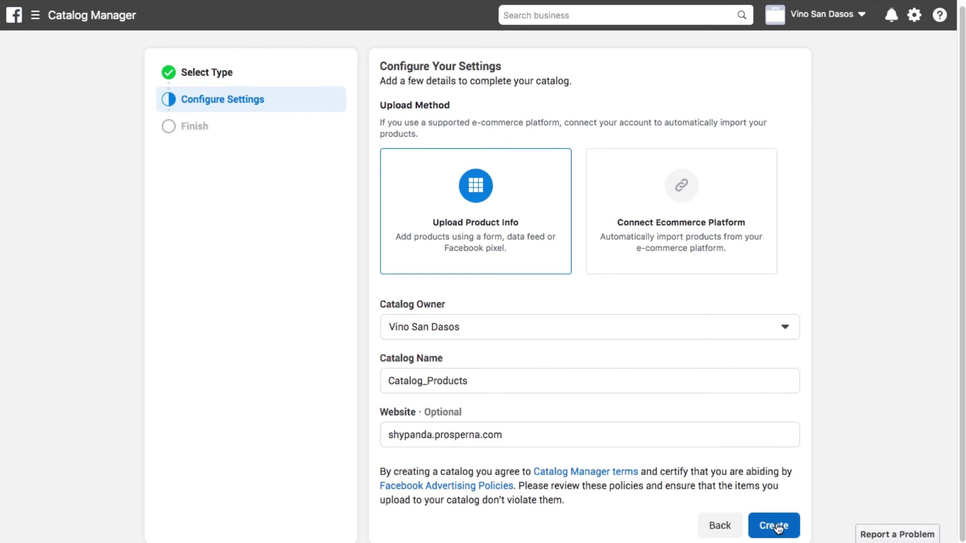
pyautogui.click(776, 527)
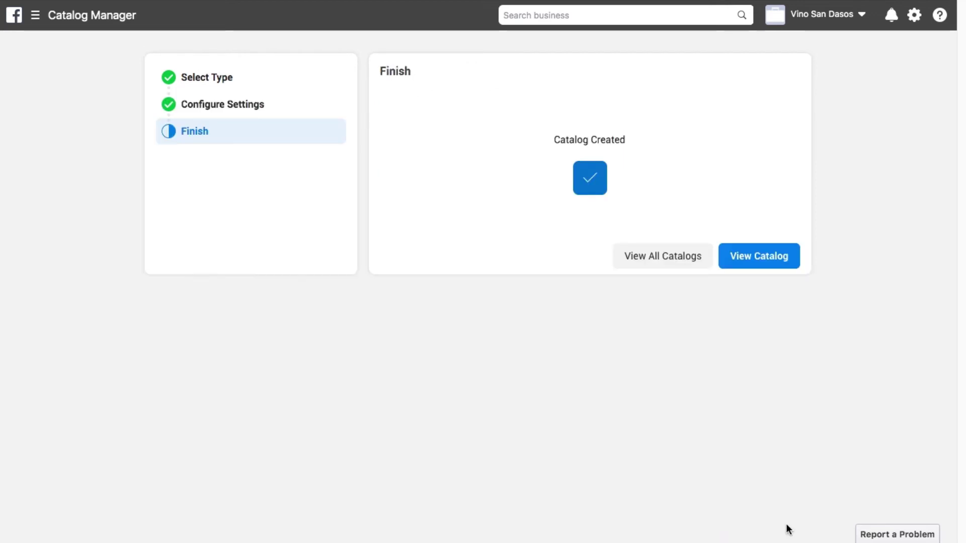
pyautogui.click(738, 251)
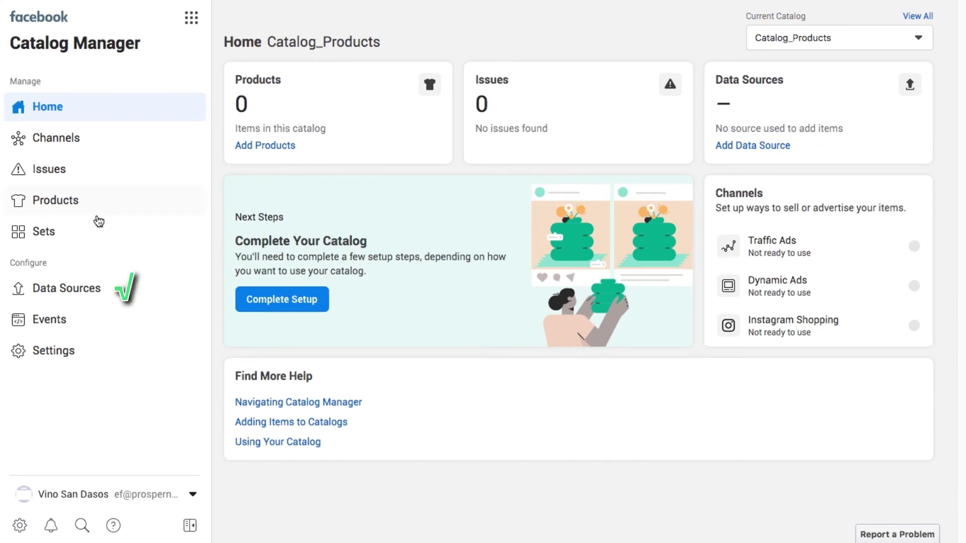
# Step: Add a bulk-upload scheduled feed data source, pasting the Prosperna products-feed.xml URL
pyautogui.click(90, 294)
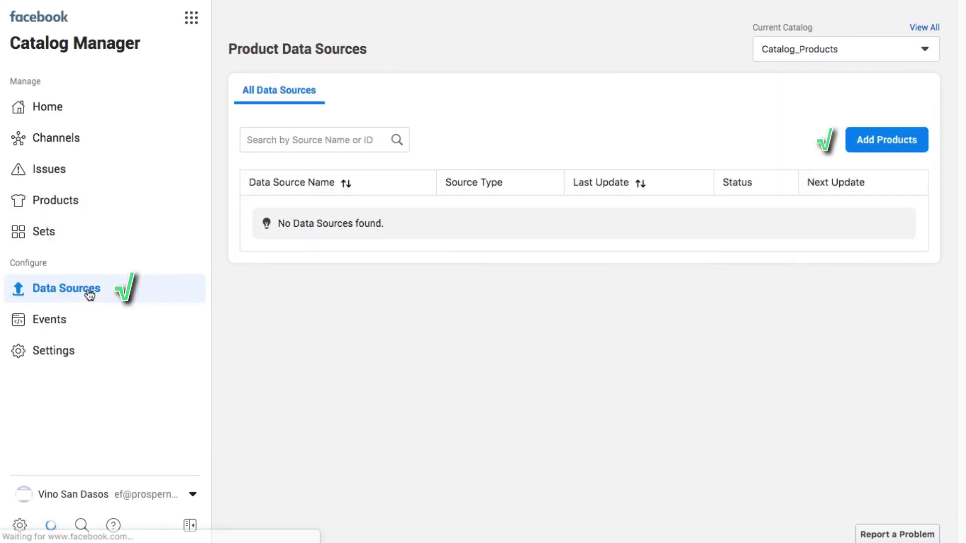
pyautogui.click(872, 148)
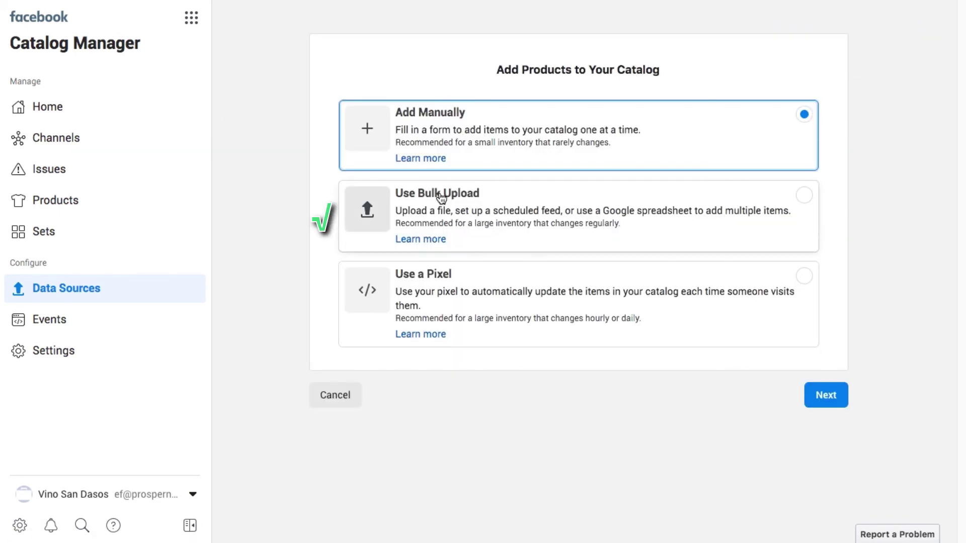
pyautogui.click(651, 205)
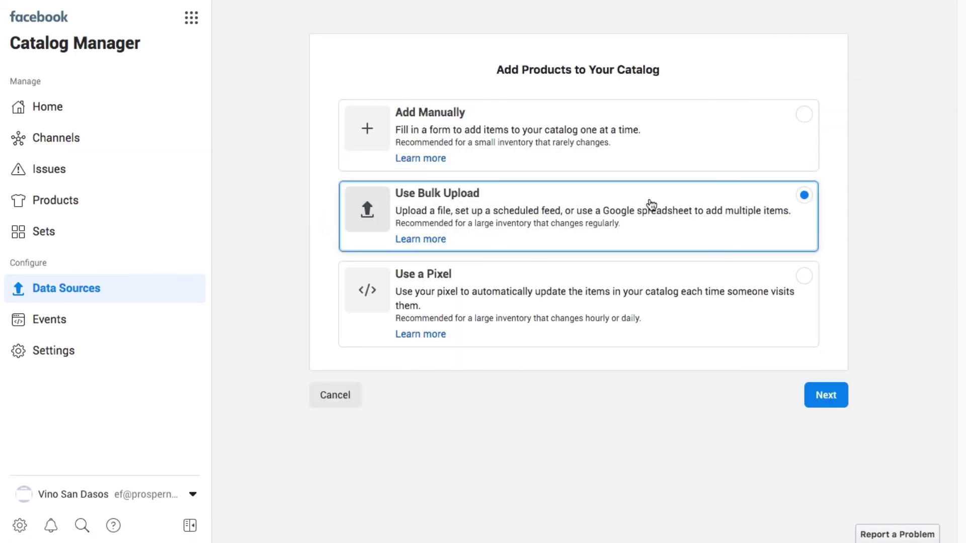
pyautogui.click(831, 394)
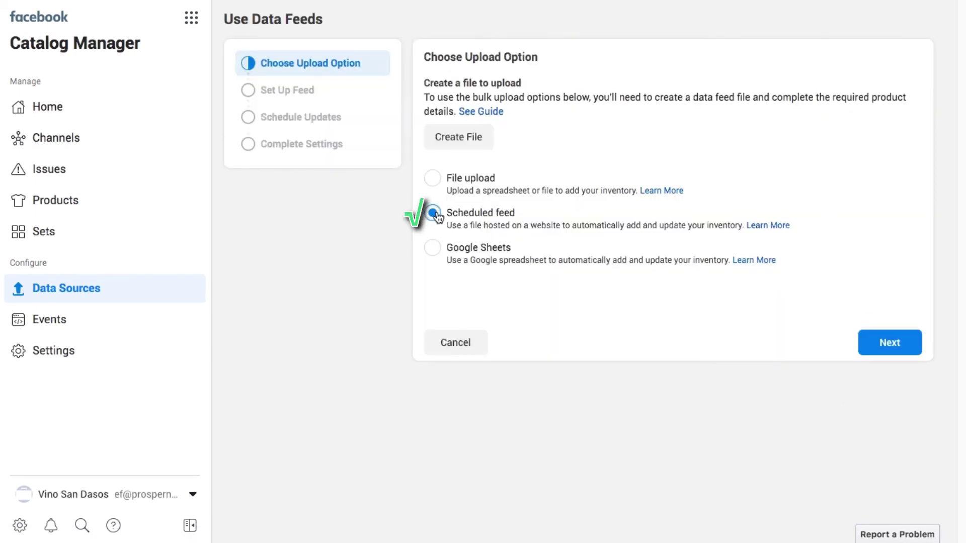
pyautogui.click(888, 342)
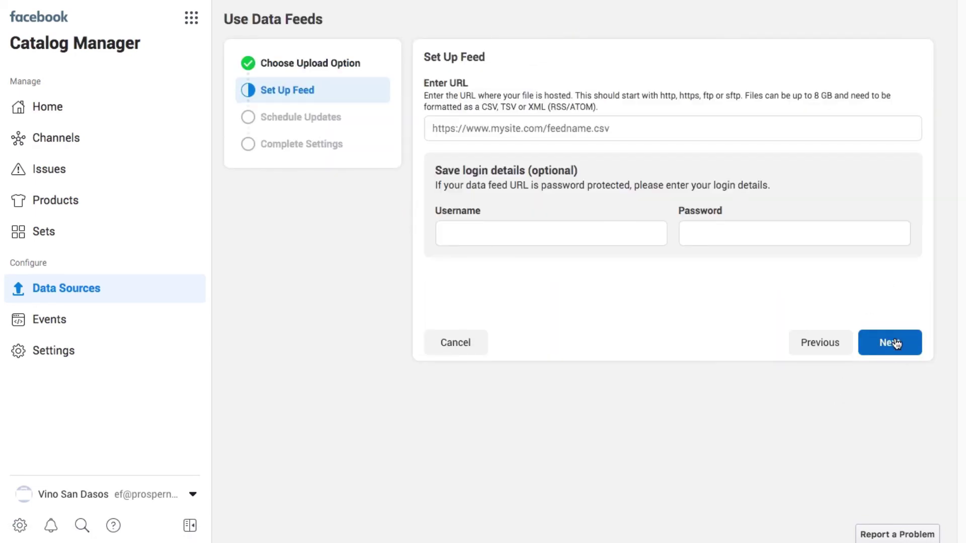
pyautogui.click(635, 128)
pyautogui.write('https://shypanda.prosperna.ph/products-feed.xml')
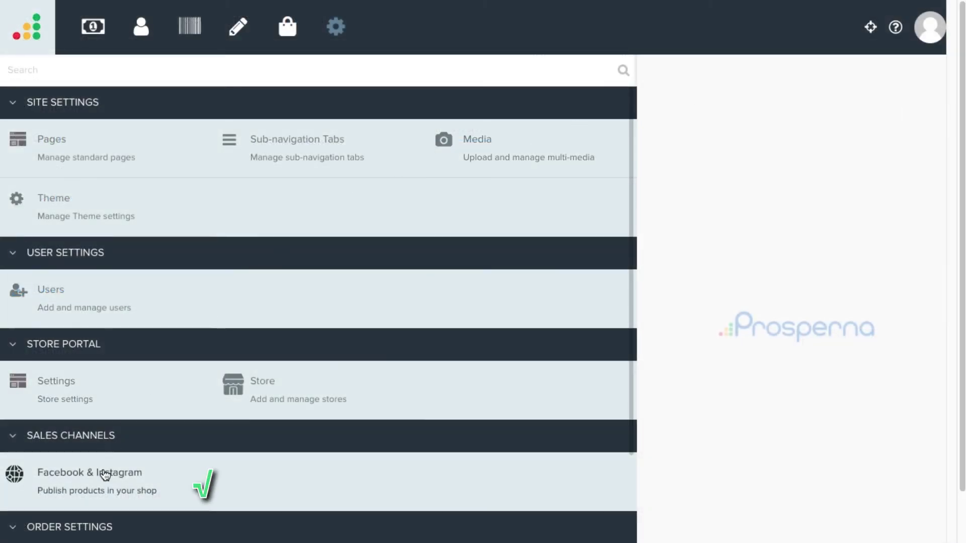
# Step: Copy the product feed link from Prosperna's Facebook & Instagram sales channel settings
pyautogui.click(105, 475)
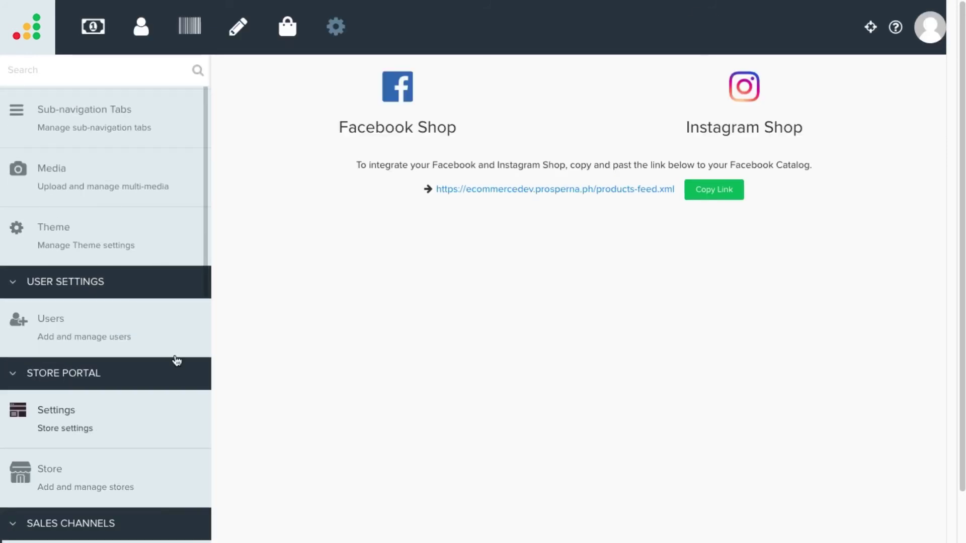
pyautogui.click(707, 197)
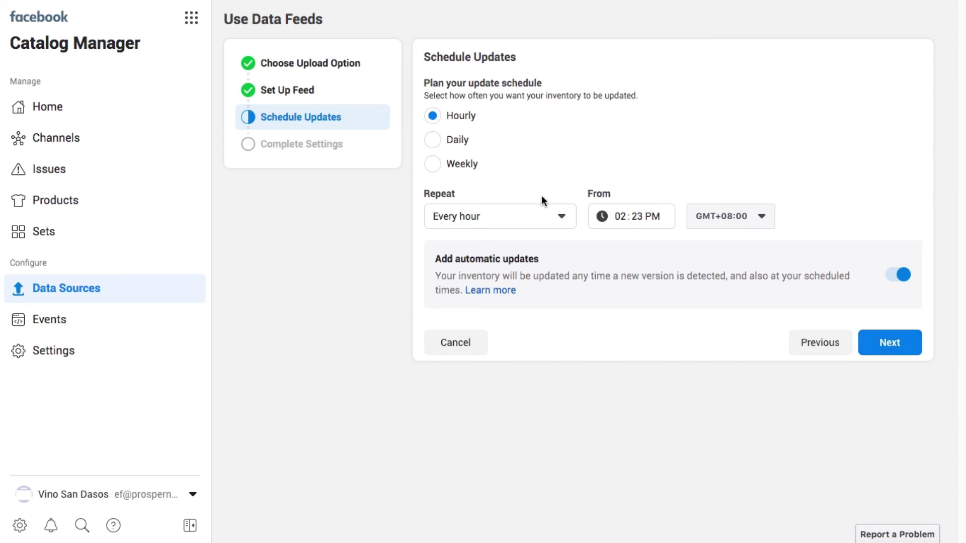
# Step: Schedule feed updates weekly on Fridays at 02:23 PM with automatic inventory updates kept on
pyautogui.click(457, 142)
pyautogui.click(459, 170)
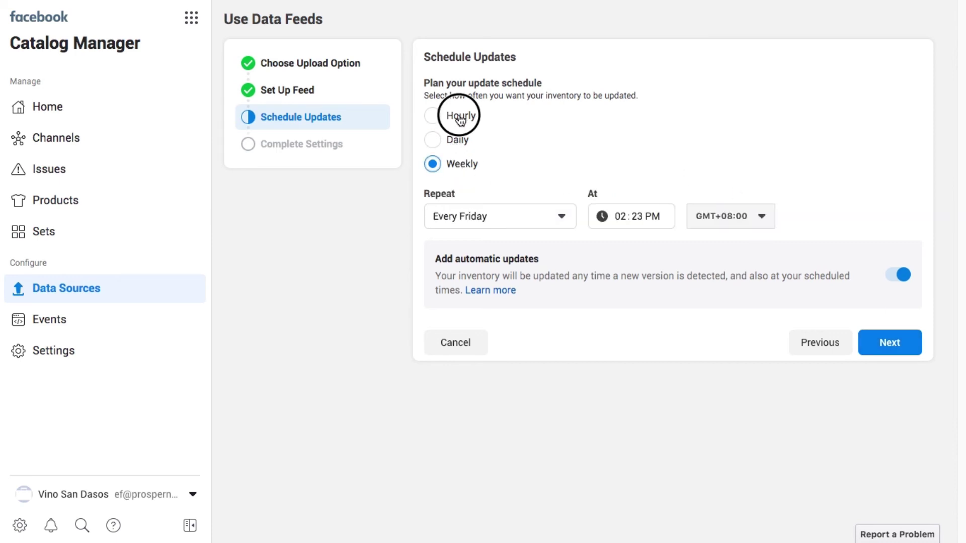
pyautogui.click(459, 121)
pyautogui.click(463, 168)
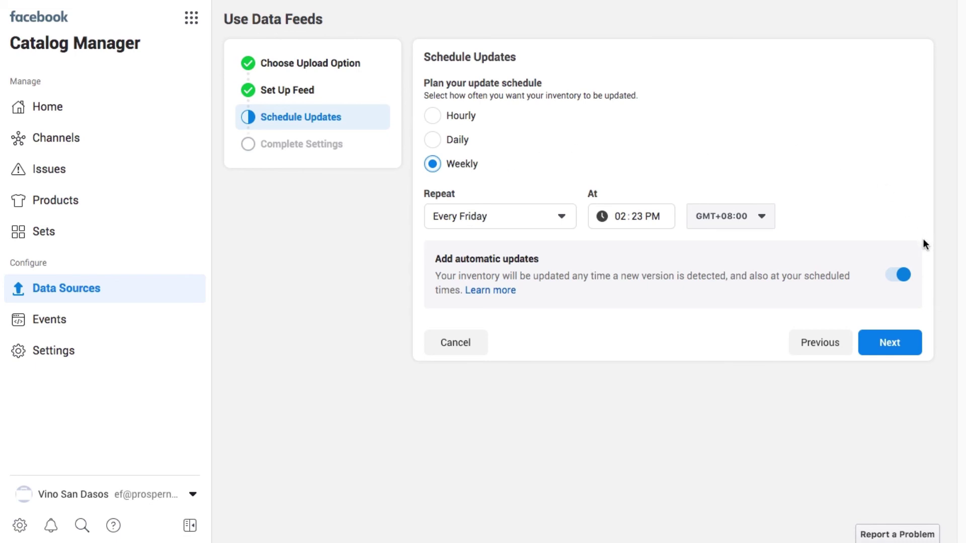
pyautogui.click(900, 277)
pyautogui.click(899, 280)
pyautogui.click(898, 342)
# Step: Set Philippine Peso as the default currency and upload the feed
pyautogui.click(714, 116)
pyautogui.click(734, 196)
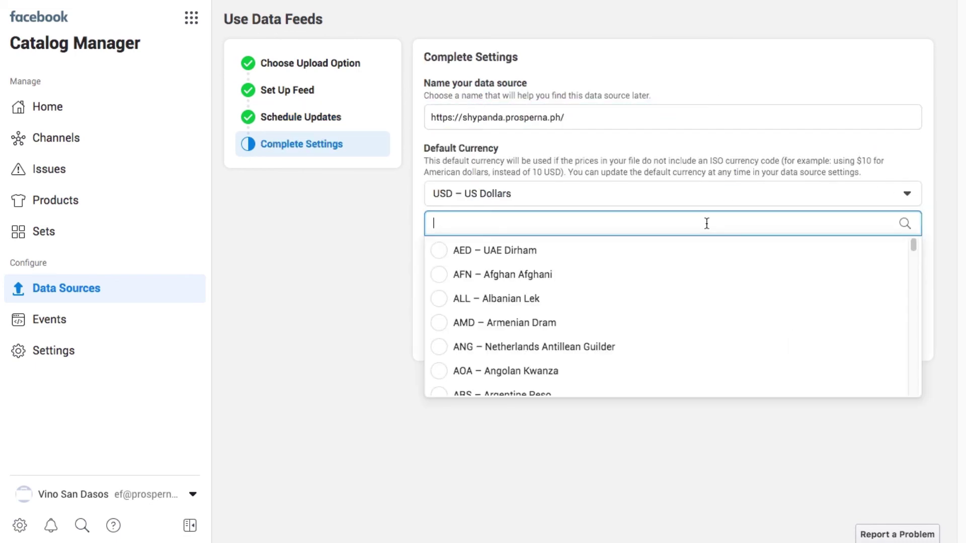
pyautogui.write('peso')
pyautogui.click(704, 345)
pyautogui.click(900, 354)
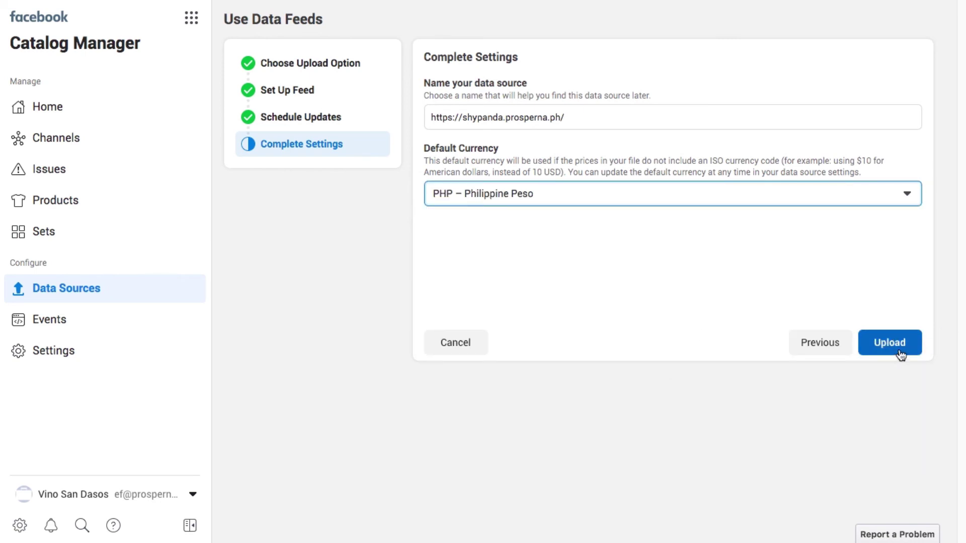
pyautogui.click(899, 352)
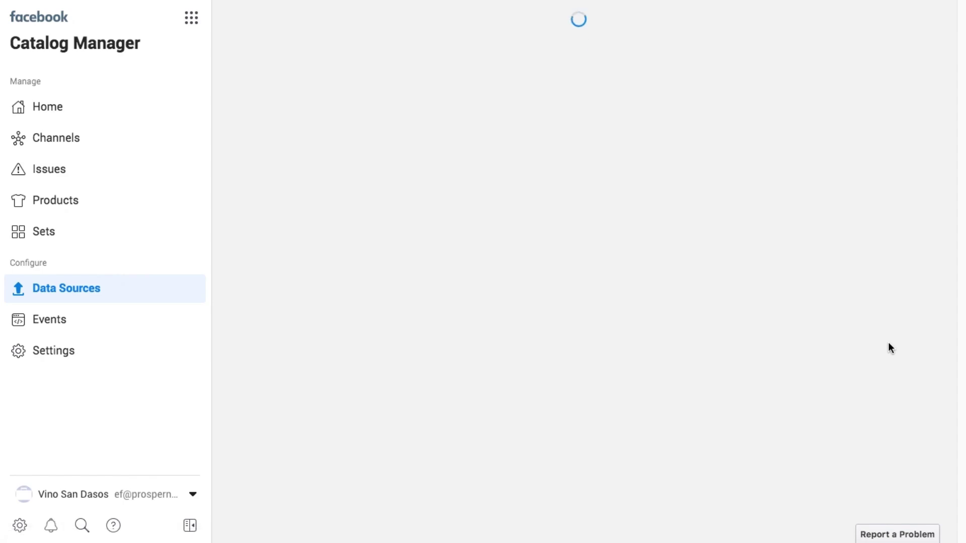